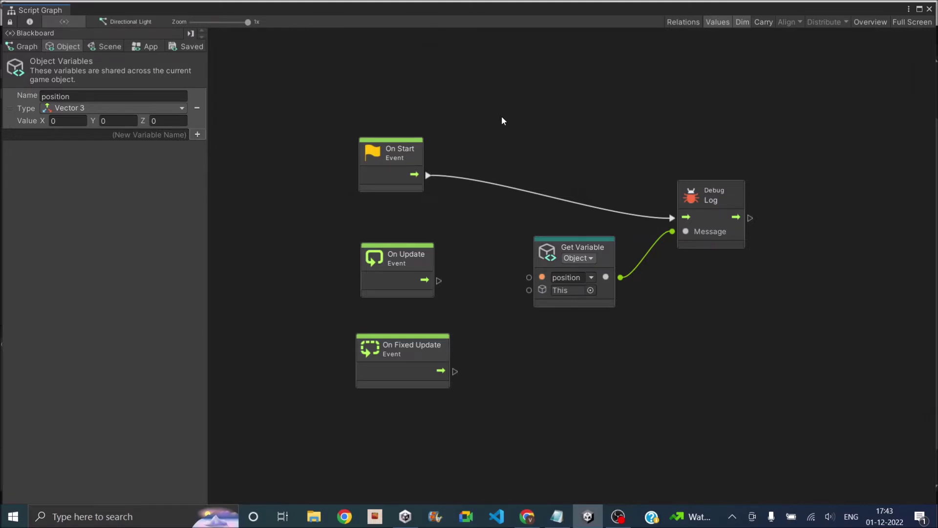
Box-select the On Fixed Update event node and delete it from the graph.
{"action": "left_click_drag", "start_coordinate": [310, 312], "coordinate": [608, 418]}
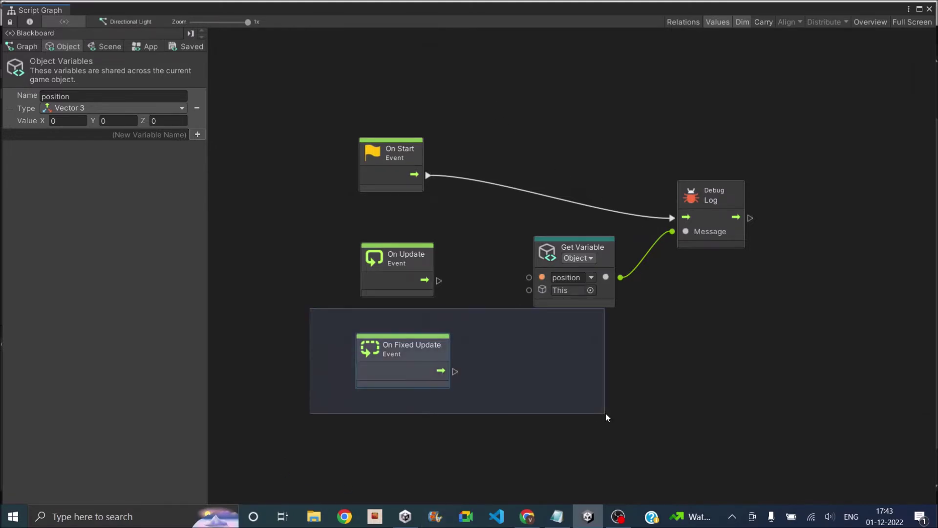
{"action": "key", "text": "Delete"}
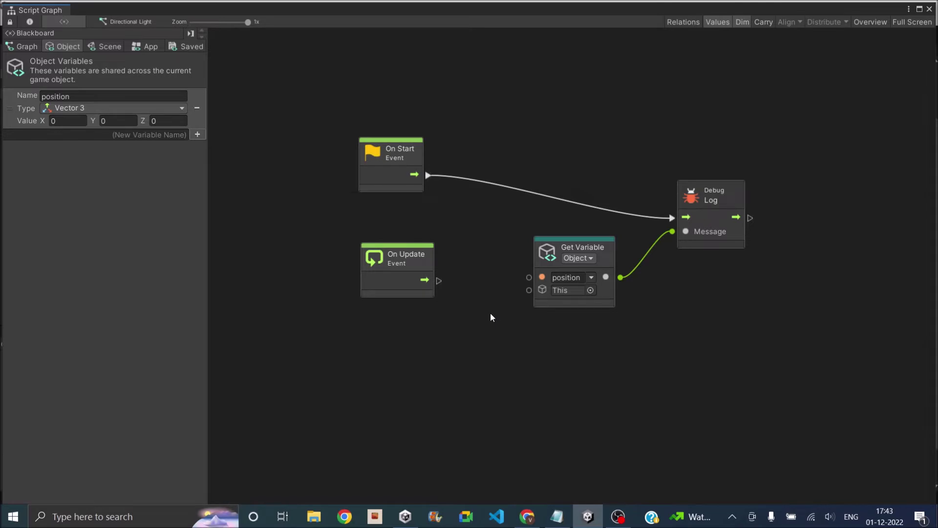
Select the Get Variable node reading graph variable test1 and bring up its context menu.
{"action": "left_click", "coordinate": [574, 249]}
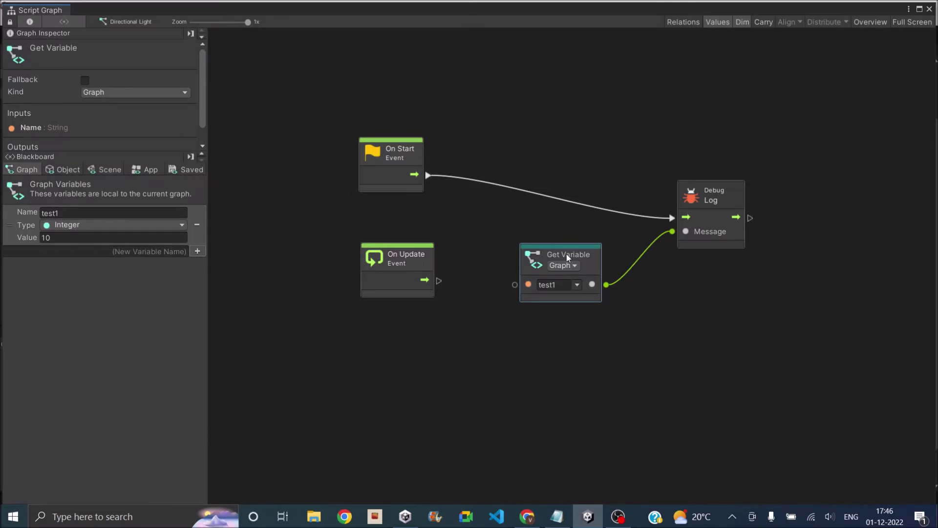
{"action": "right_click", "coordinate": [567, 254]}
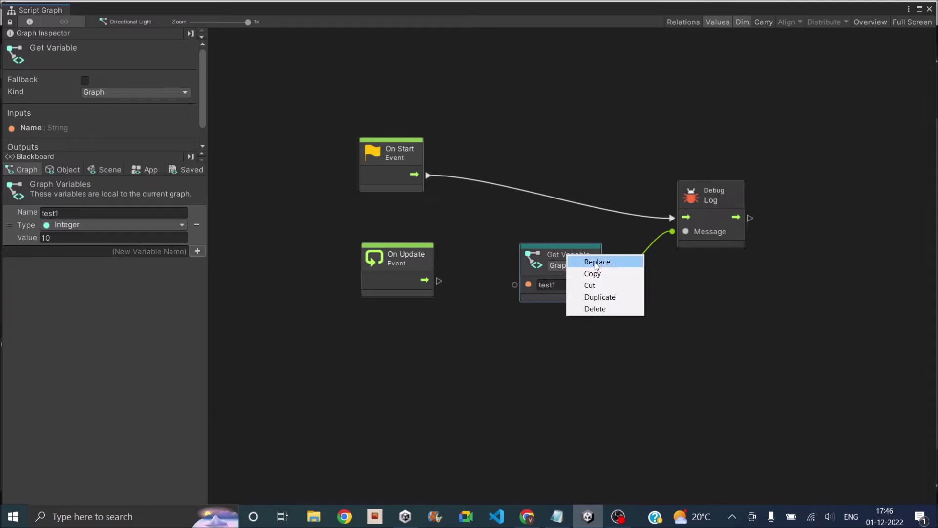
Replace the Get Variable node with Transform: Get Position feeding Debug Log.
{"action": "left_click", "coordinate": [595, 262]}
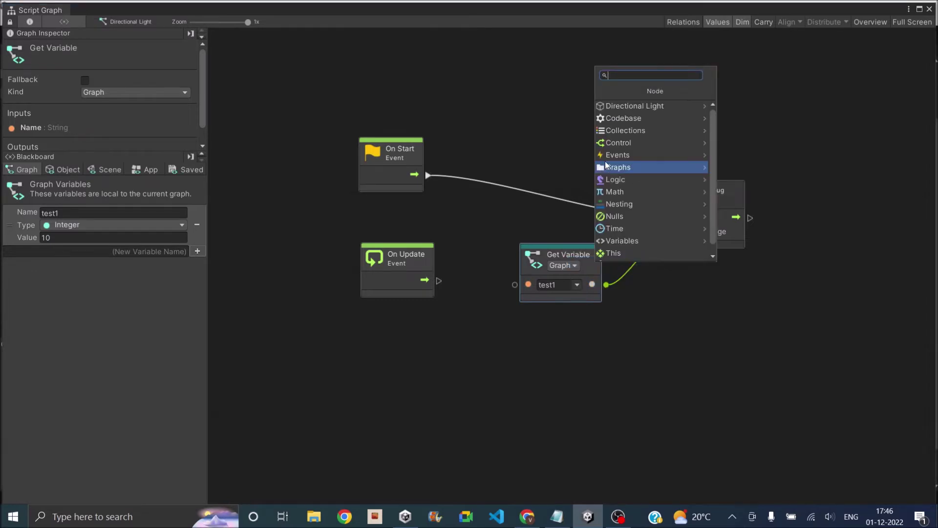
{"action": "type", "text": "transf"}
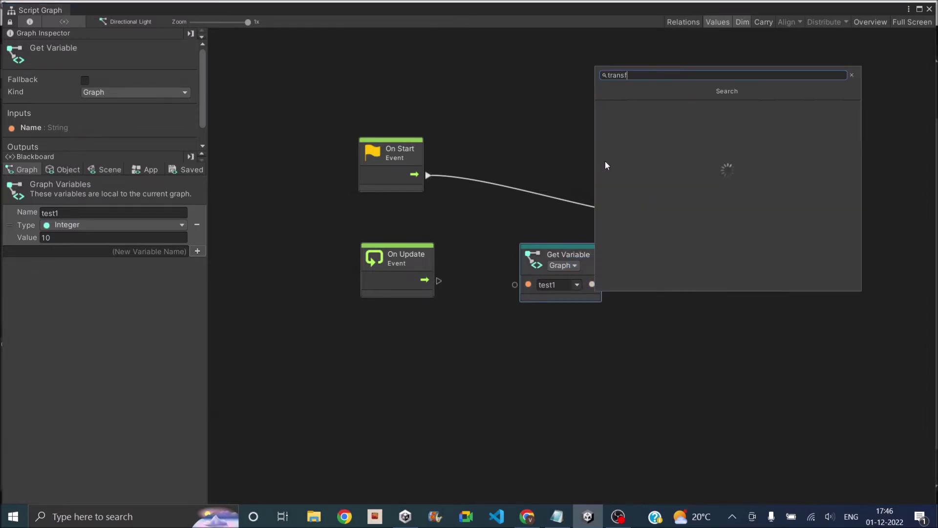
{"action": "type", "text": "orm post"}
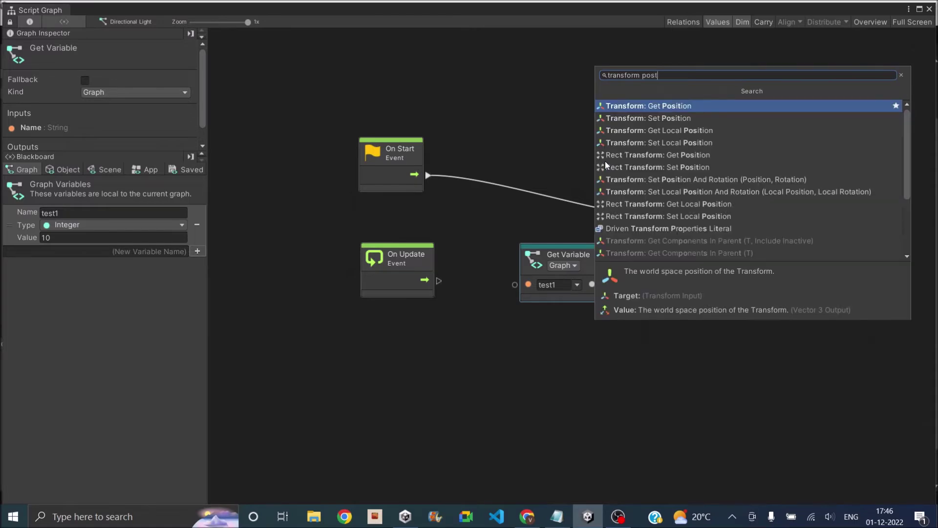
{"action": "key", "text": "BackSpace"}
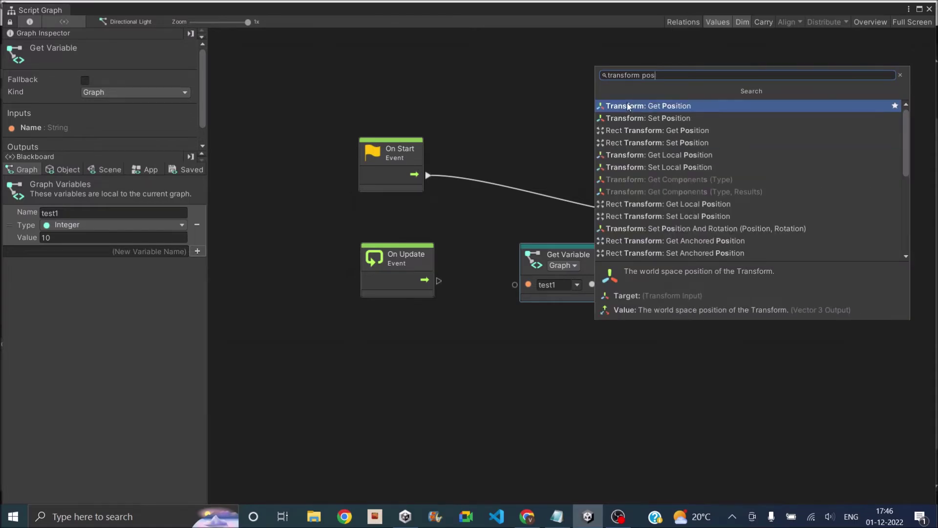
{"action": "left_click", "coordinate": [672, 112]}
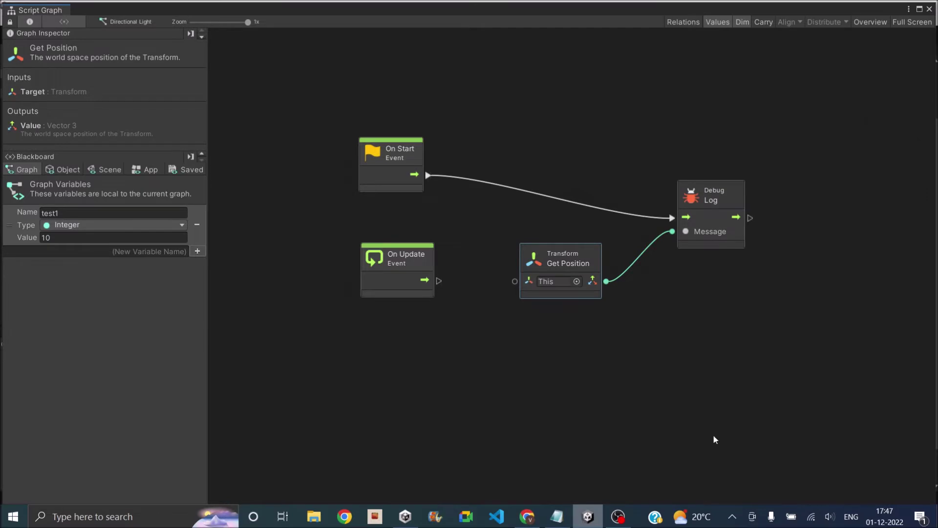
Run the scene to log position (0.00, 3.00, 0.00), check it against Directional Light, then stop.
{"action": "left_click", "coordinate": [931, 9]}
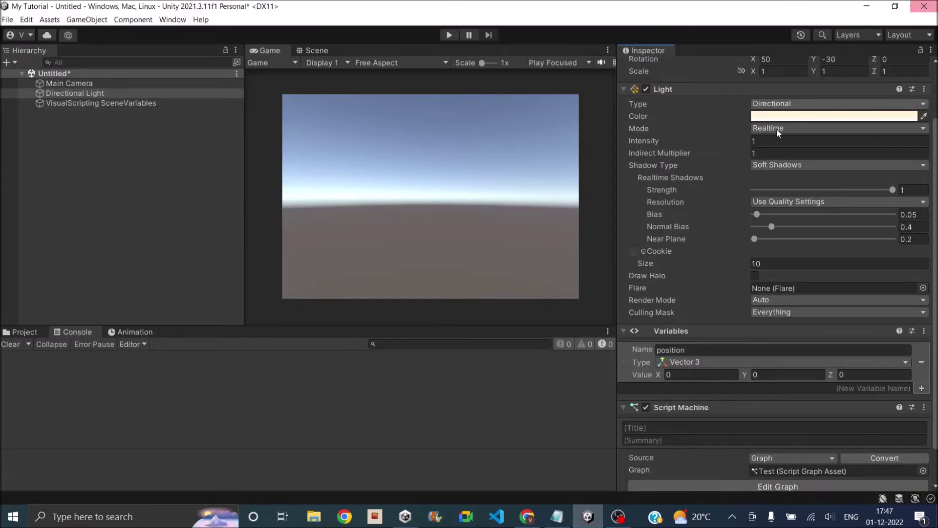
{"action": "left_click", "coordinate": [448, 35]}
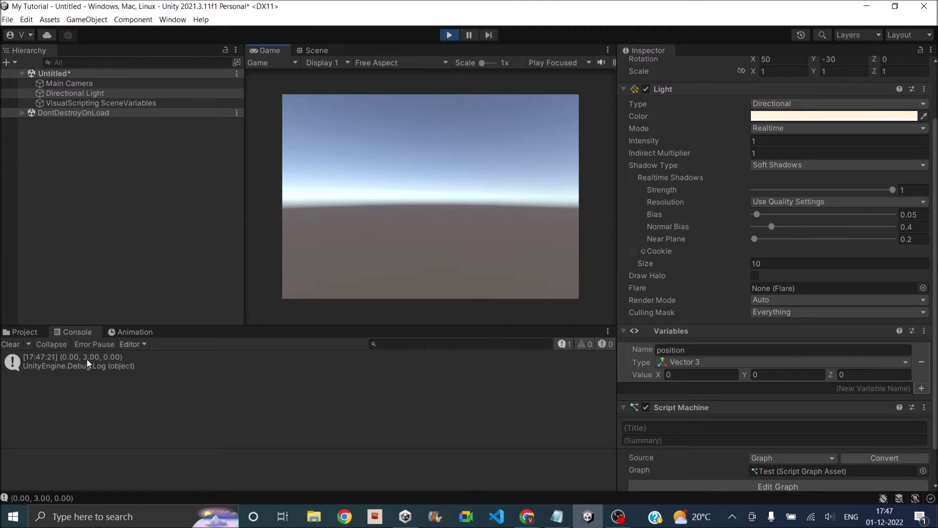
{"action": "left_click", "coordinate": [81, 94]}
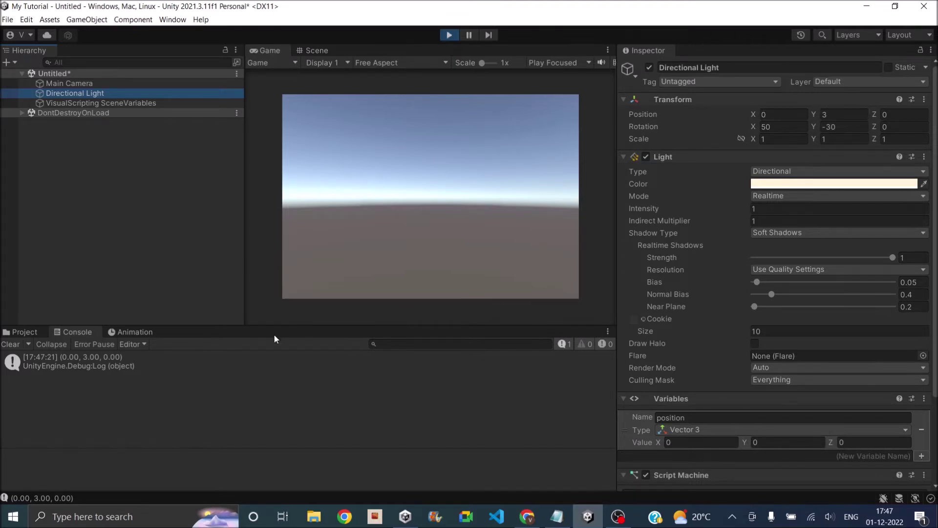
{"action": "left_click", "coordinate": [449, 35]}
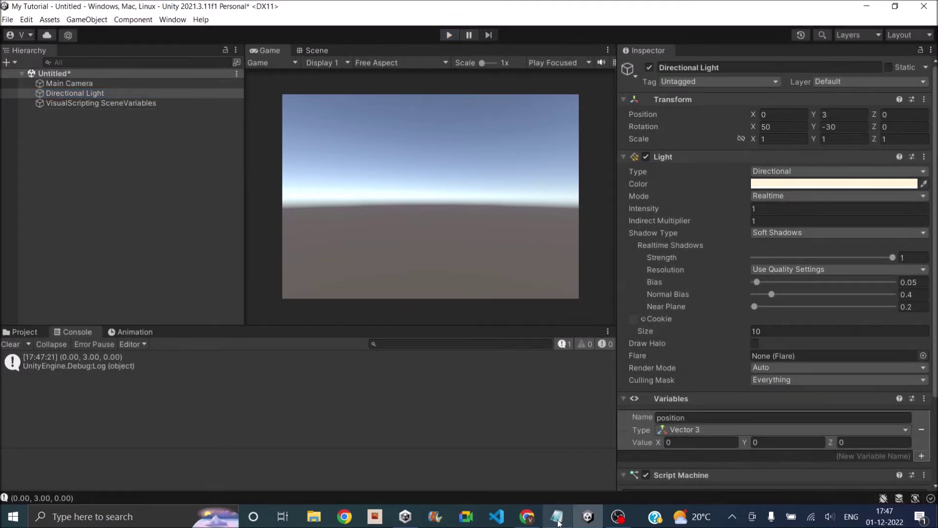
{"action": "scroll", "coordinate": [844, 248], "scroll_direction": "down", "scroll_amount": 3}
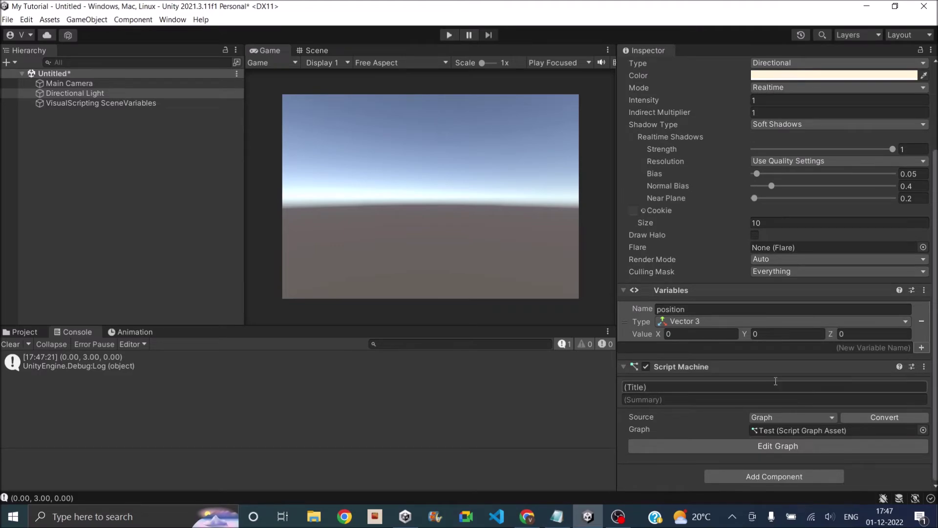
Replace the Get Position node with Transform: Get Rotation in the reopened graph.
{"action": "left_click", "coordinate": [784, 449]}
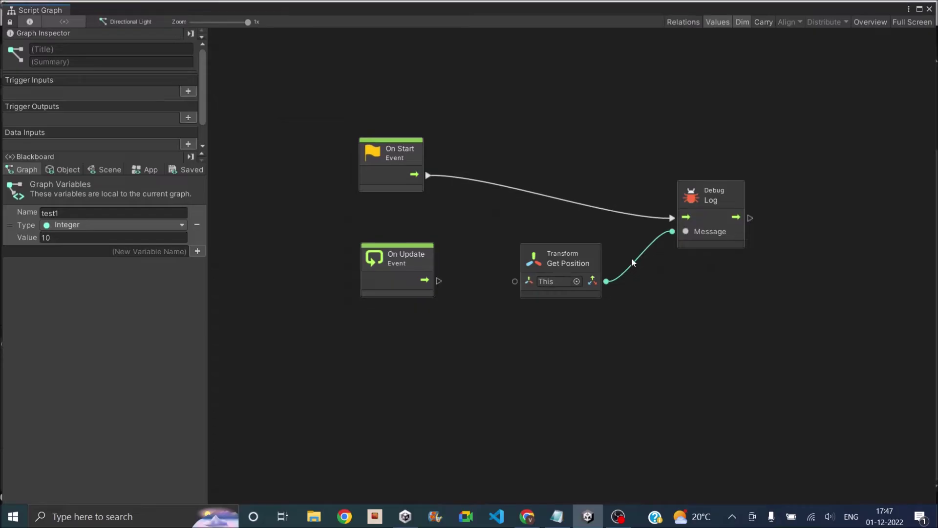
{"action": "right_click", "coordinate": [553, 258]}
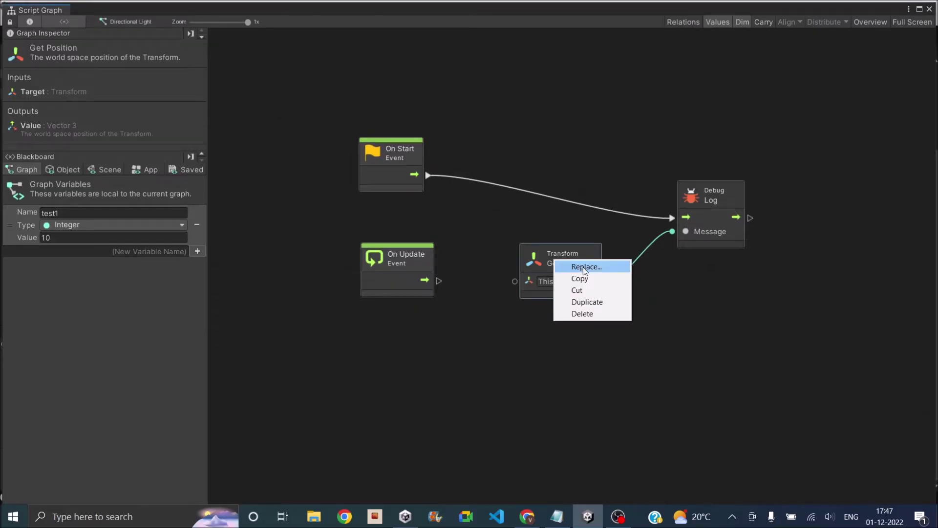
{"action": "left_click", "coordinate": [583, 267]}
{"action": "type", "text": "tran"}
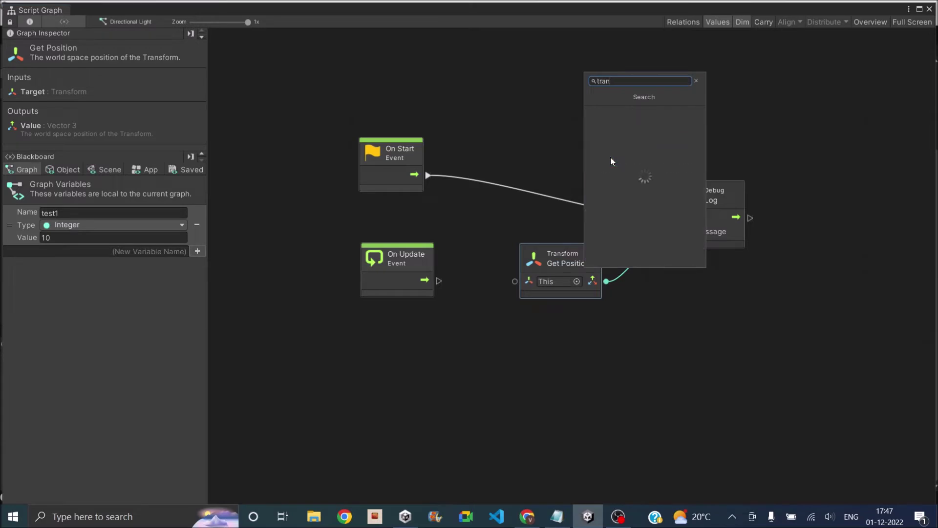
{"action": "type", "text": "sform ro"}
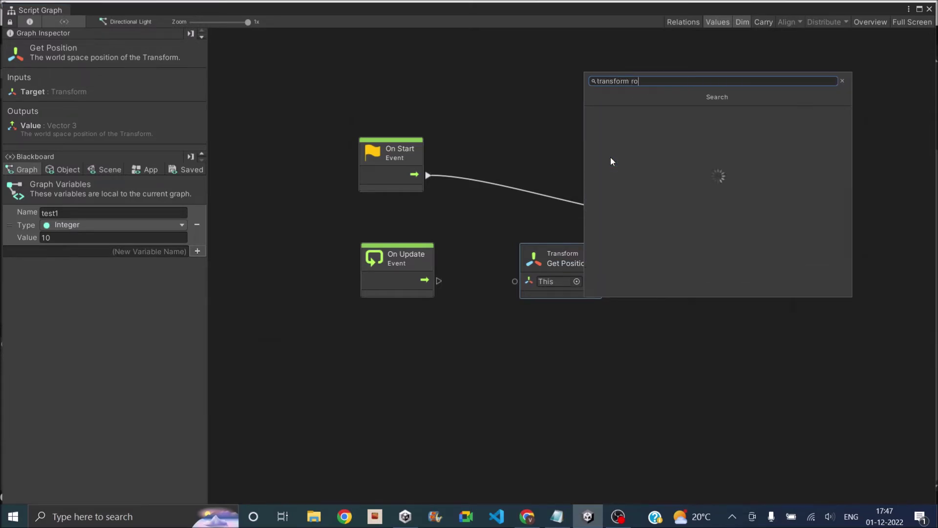
{"action": "type", "text": "tation"}
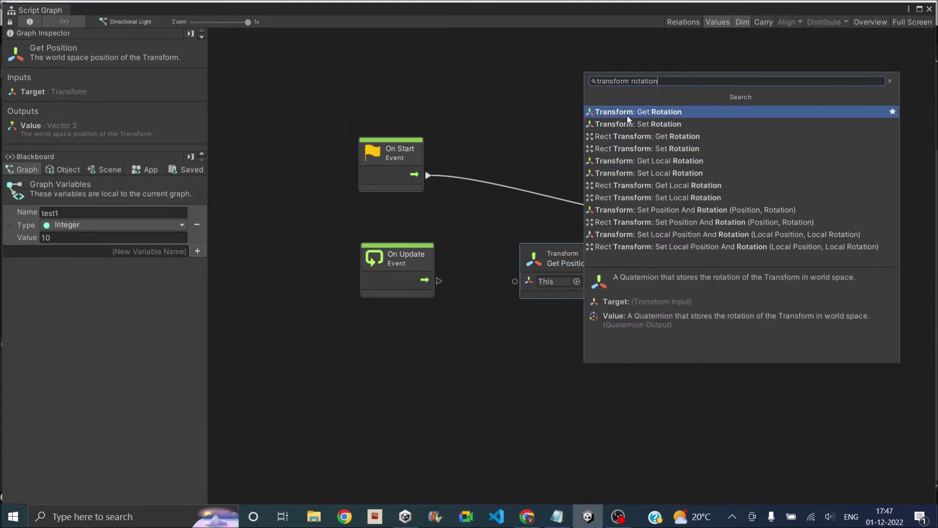
{"action": "left_click", "coordinate": [627, 114]}
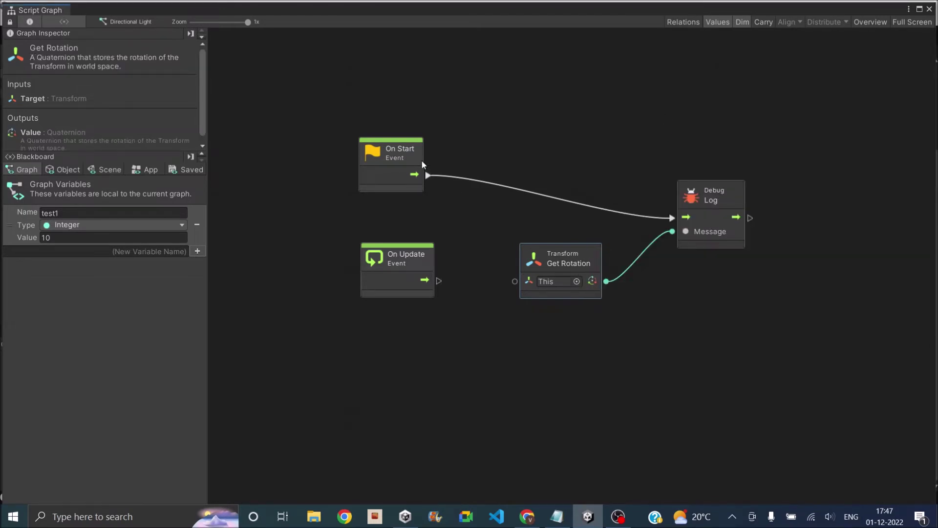
Run the scene to log the rotation quaternion (0.40822, -0.23457, 0.10938, 0.87543).
{"action": "left_click", "coordinate": [929, 9]}
{"action": "left_click", "coordinate": [450, 34]}
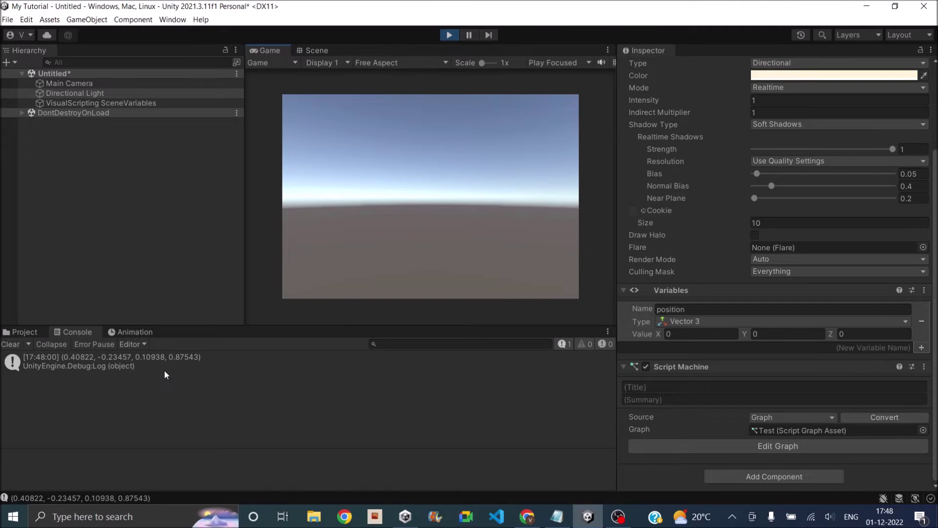
{"action": "scroll", "coordinate": [683, 184], "scroll_direction": "up", "scroll_amount": 3}
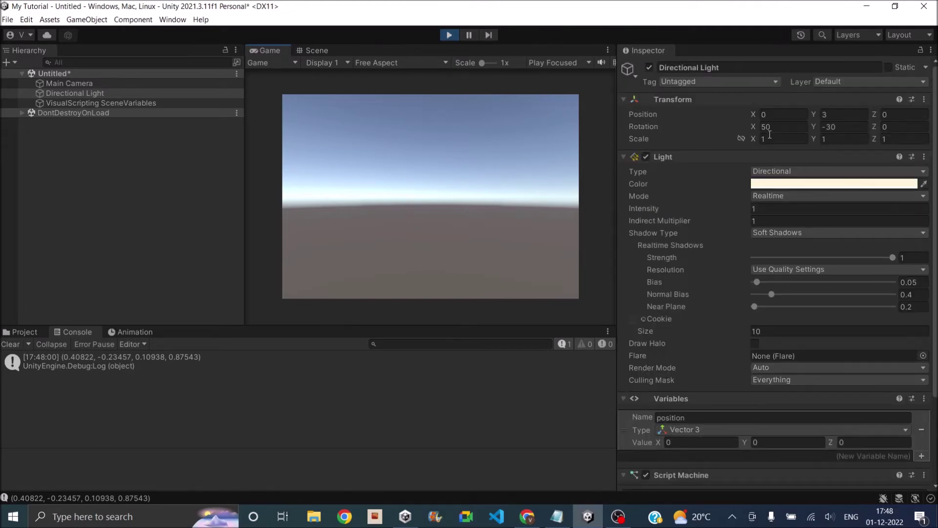
Stop the test run after checking the quaternion against rotation (50, -30, 0).
{"action": "left_click", "coordinate": [449, 36]}
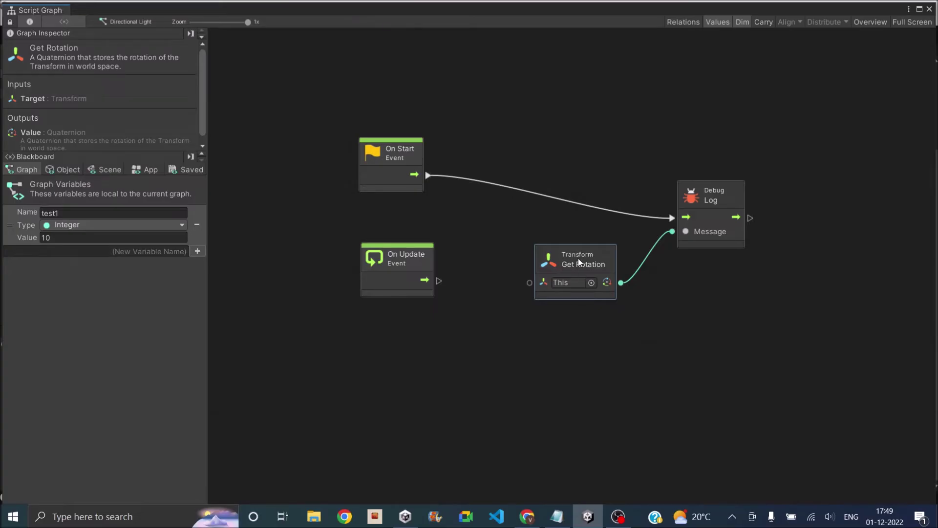
Replace Get Rotation with Transform: Get Euler Angles and run the scene to log (50.00, 330.00, 0.00).
{"action": "right_click", "coordinate": [578, 258]}
{"action": "left_click", "coordinate": [615, 265]}
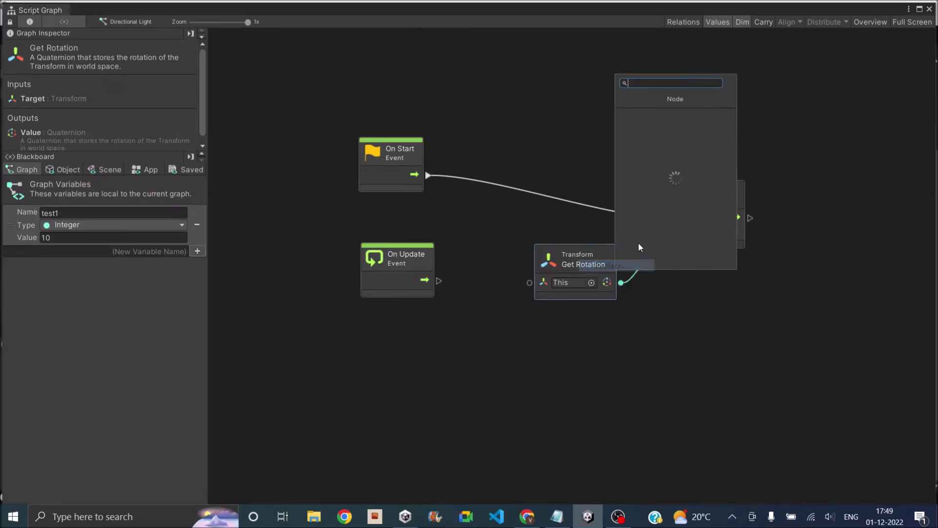
{"action": "type", "text": "eu"}
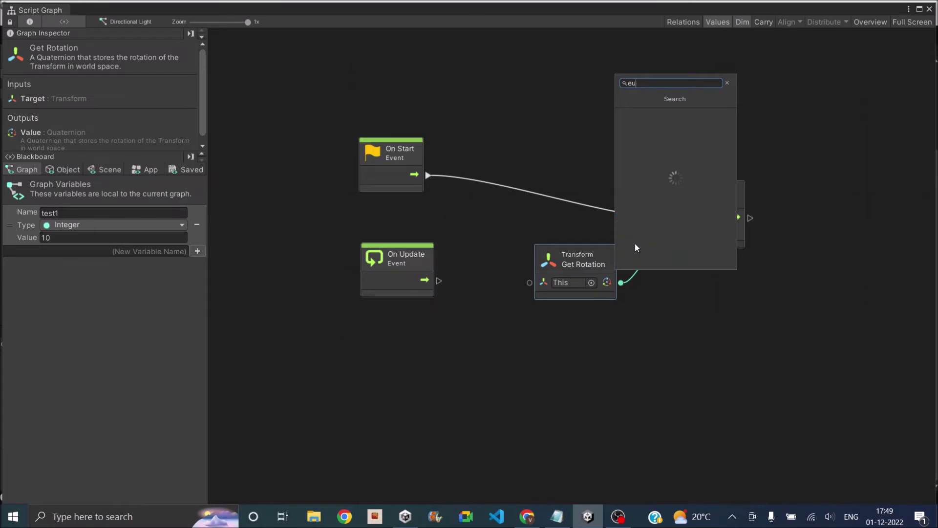
{"action": "type", "text": "ler"}
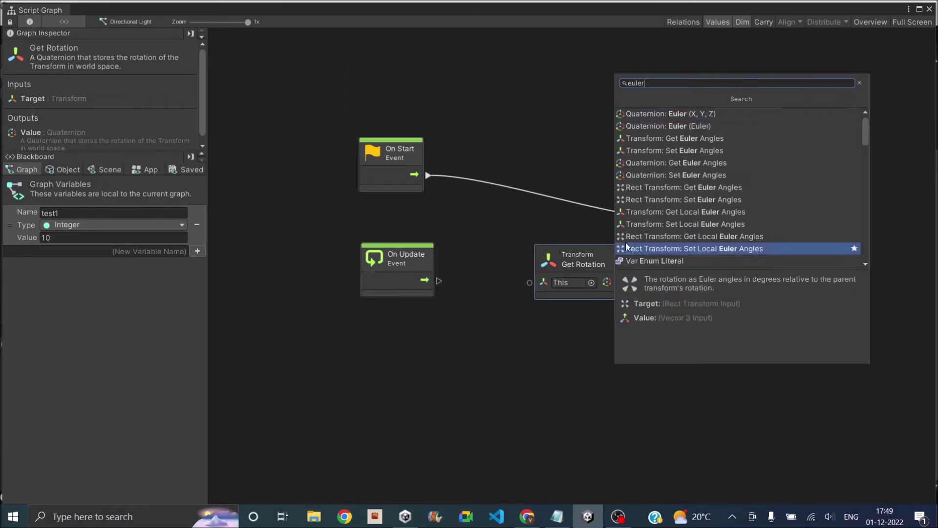
{"action": "left_click", "coordinate": [681, 141]}
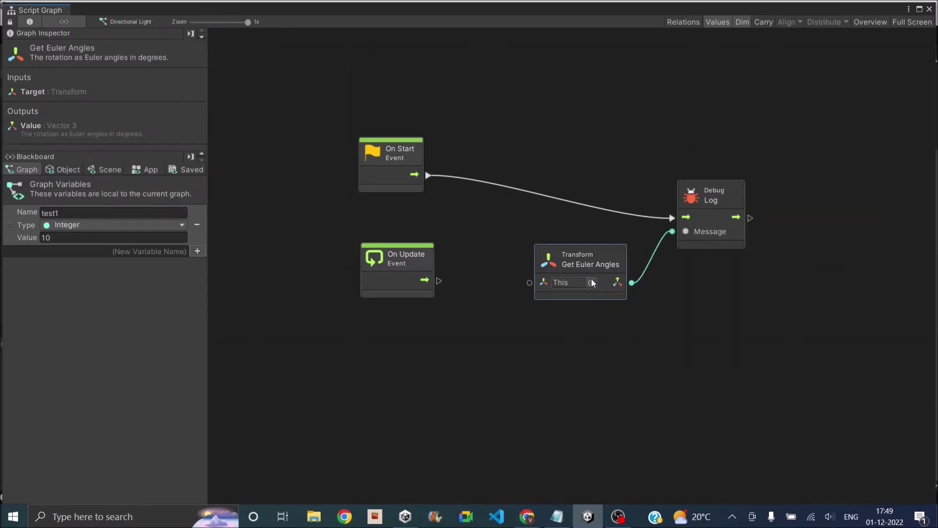
{"action": "left_click", "coordinate": [930, 9]}
{"action": "left_click", "coordinate": [449, 34]}
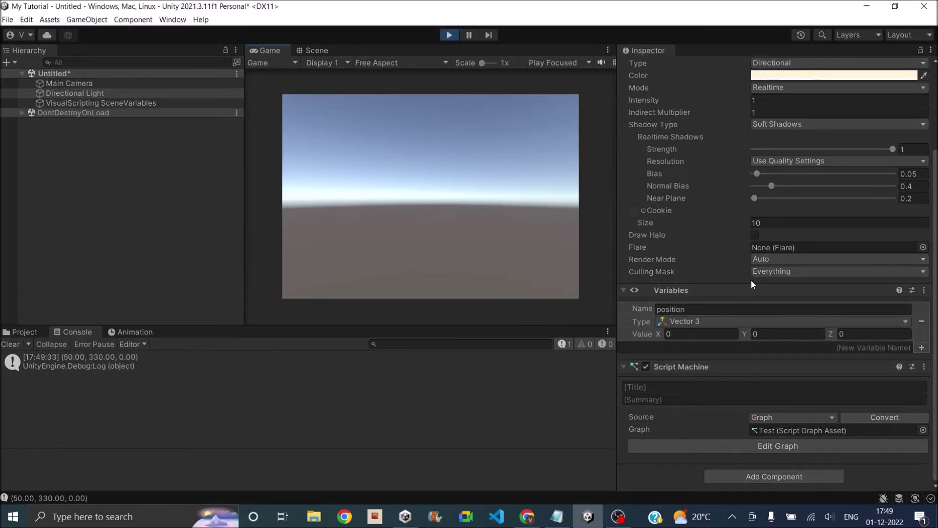
{"action": "scroll", "coordinate": [625, 252], "scroll_direction": "up", "scroll_amount": 1}
{"action": "scroll", "coordinate": [680, 236], "scroll_direction": "up", "scroll_amount": 3}
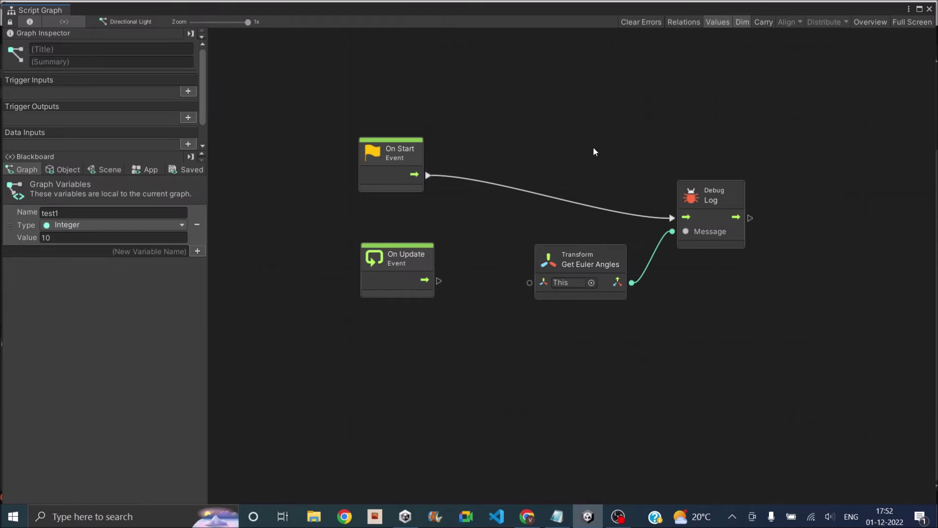
Make On Start a coroutine and add a Wait For Seconds node to the graph.
{"action": "left_click", "coordinate": [383, 151]}
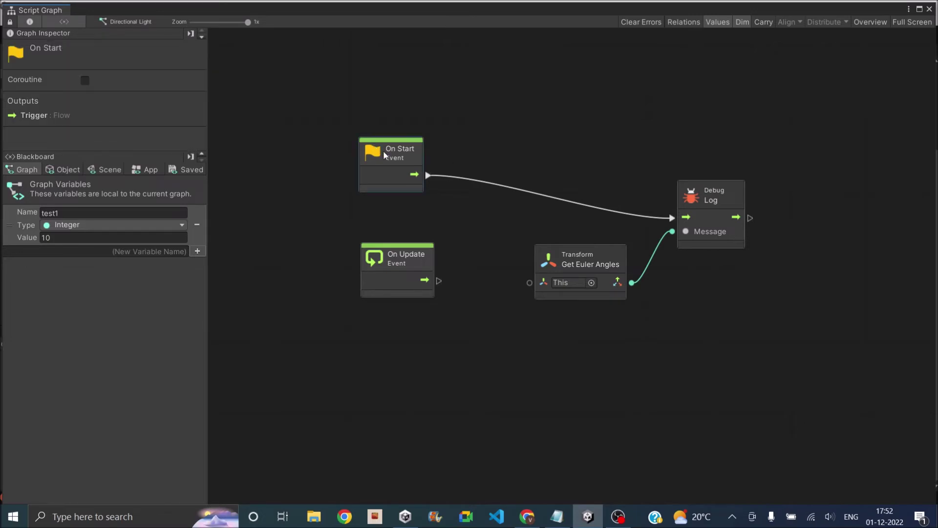
{"action": "left_click", "coordinate": [85, 81]}
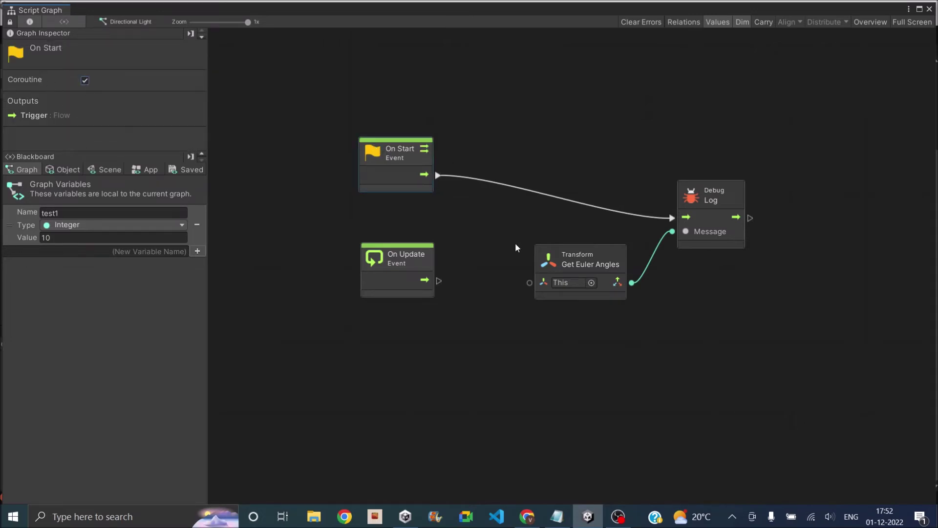
{"action": "right_click", "coordinate": [541, 130]}
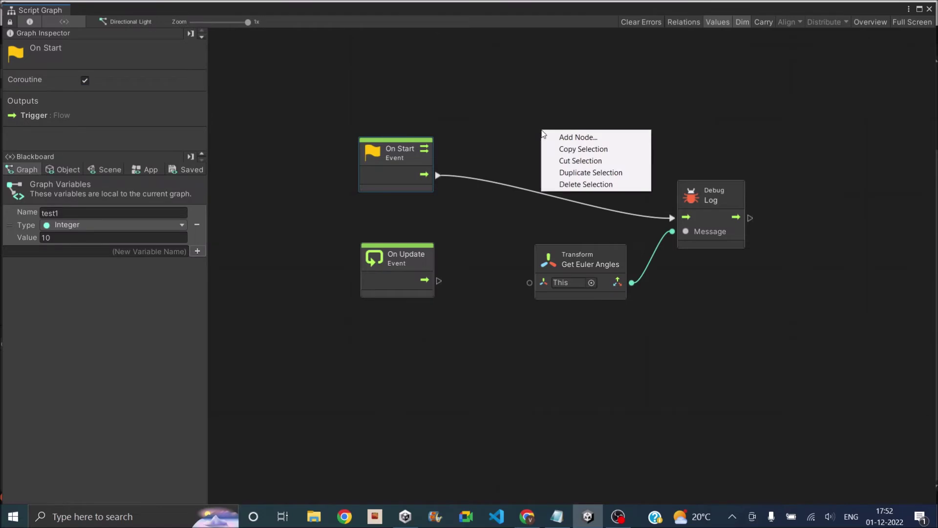
{"action": "left_click", "coordinate": [574, 136]}
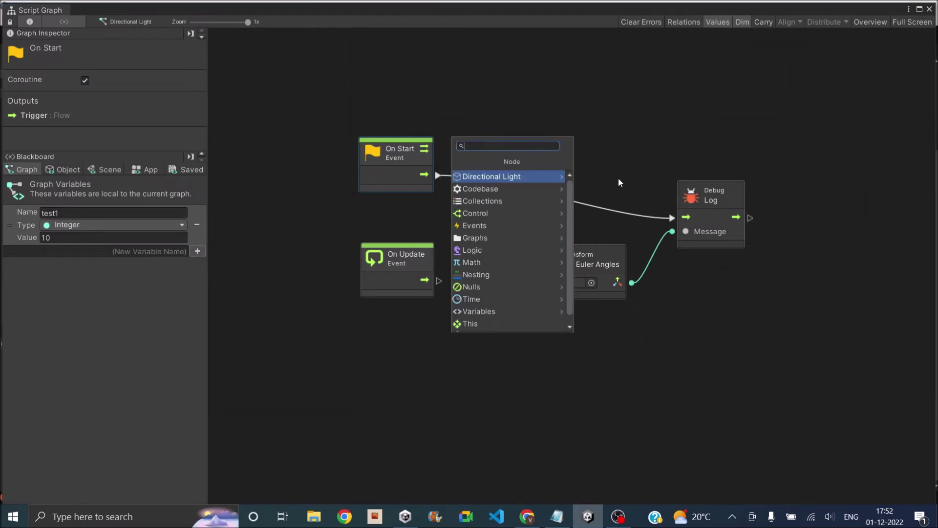
{"action": "type", "text": "wait"}
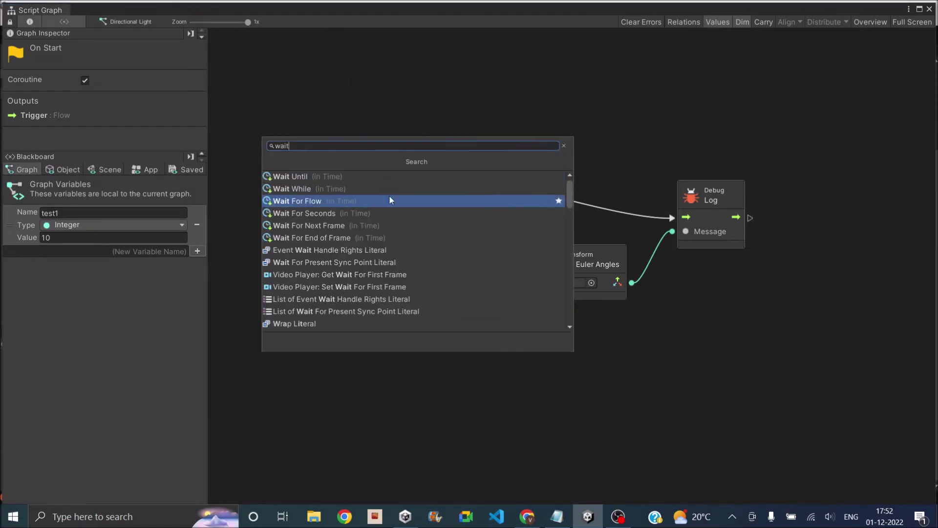
{"action": "left_click", "coordinate": [328, 213]}
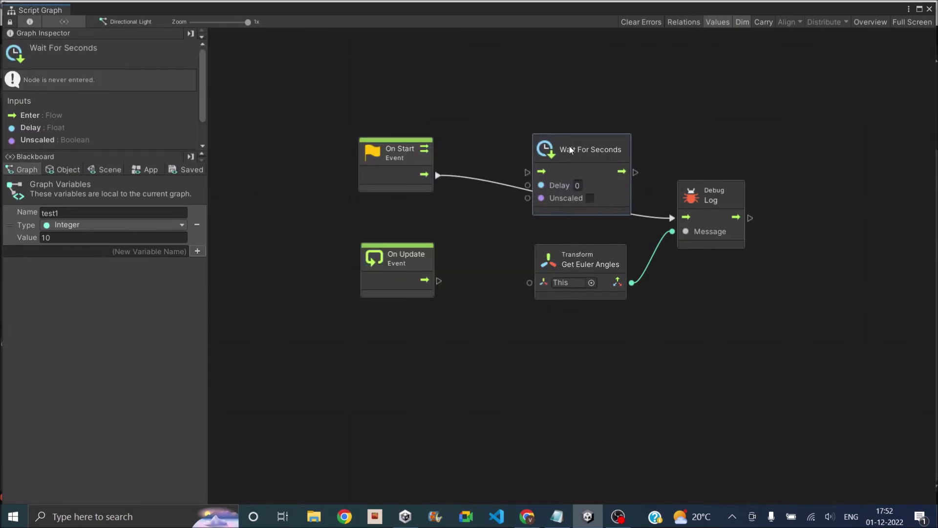
Wire On Start through Wait For Seconds into Debug Log with a 5 second delay.
{"action": "left_click_drag", "start_coordinate": [572, 150], "coordinate": [567, 154]}
{"action": "left_click_drag", "start_coordinate": [423, 175], "coordinate": [537, 176]}
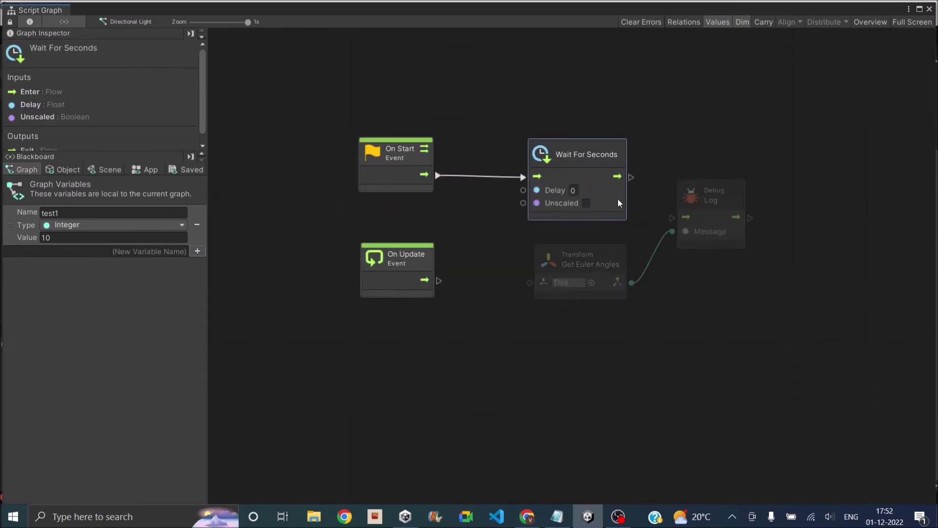
{"action": "left_click_drag", "start_coordinate": [630, 177], "coordinate": [672, 218]}
{"action": "mouse_move", "coordinate": [578, 150]}
{"action": "left_mouse_down"}
{"action": "mouse_move", "coordinate": [522, 150]}
{"action": "mouse_move", "coordinate": [531, 144]}
{"action": "left_mouse_up"}
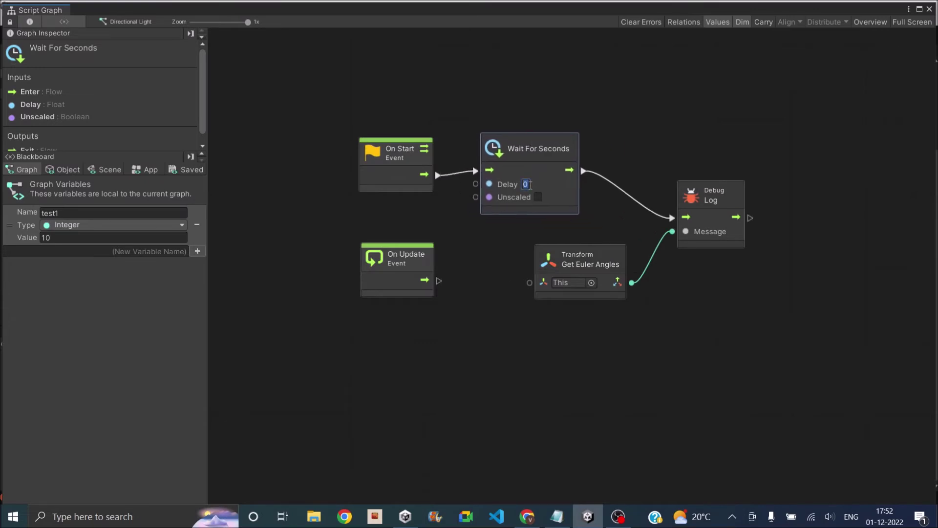
{"action": "type", "text": "5"}
{"action": "left_click", "coordinate": [647, 112]}
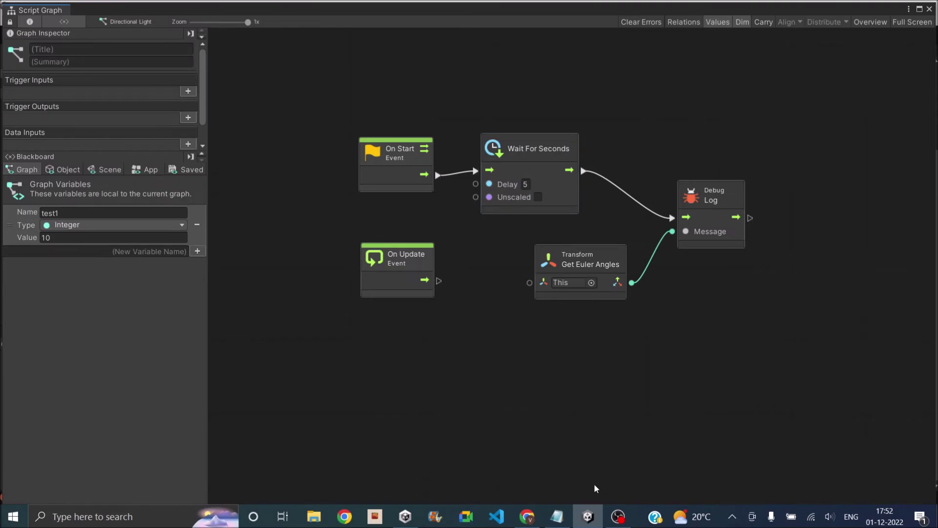
Run the scene so the Euler angles are logged after the 5 second wait.
{"action": "left_click", "coordinate": [930, 10]}
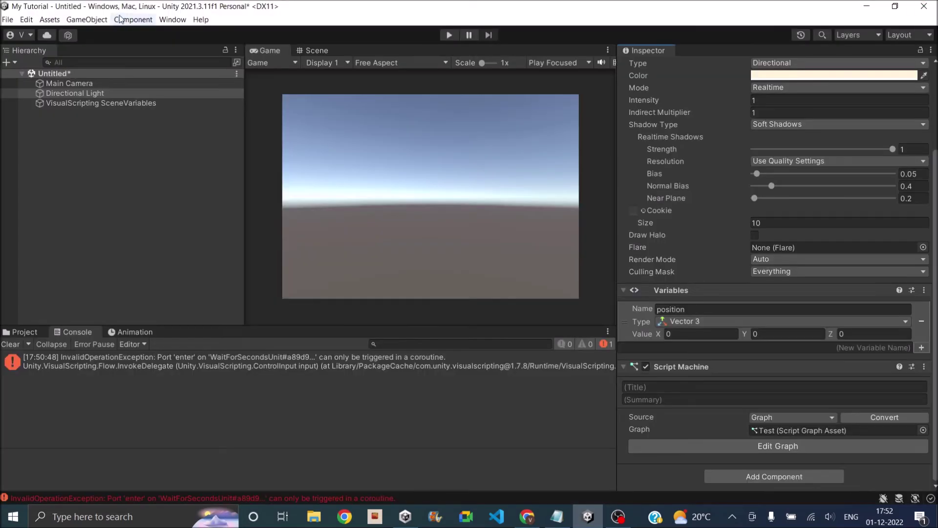
{"action": "left_click", "coordinate": [450, 34]}
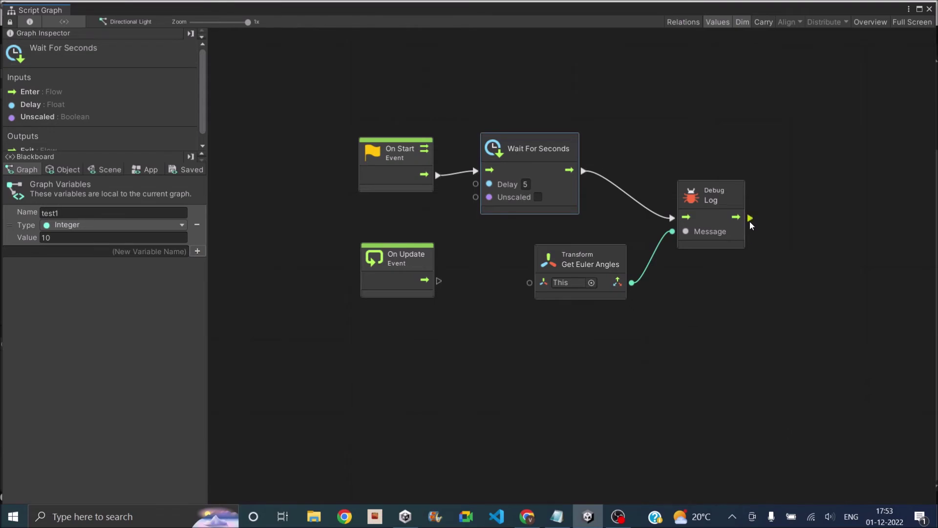
Chain Debug Log into a Component Destroy node whose Obj input is fed by a This node.
{"action": "left_click_drag", "start_coordinate": [750, 218], "coordinate": [796, 161]}
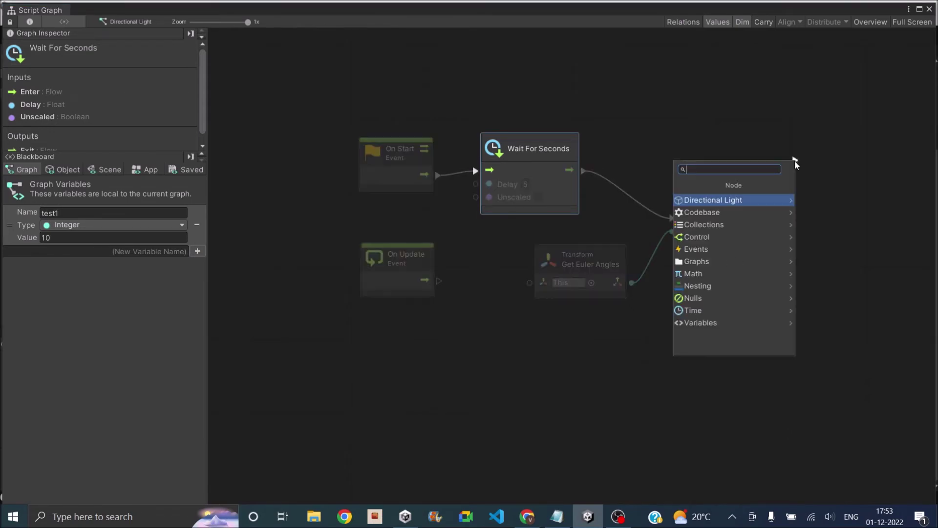
{"action": "type", "text": "dest"}
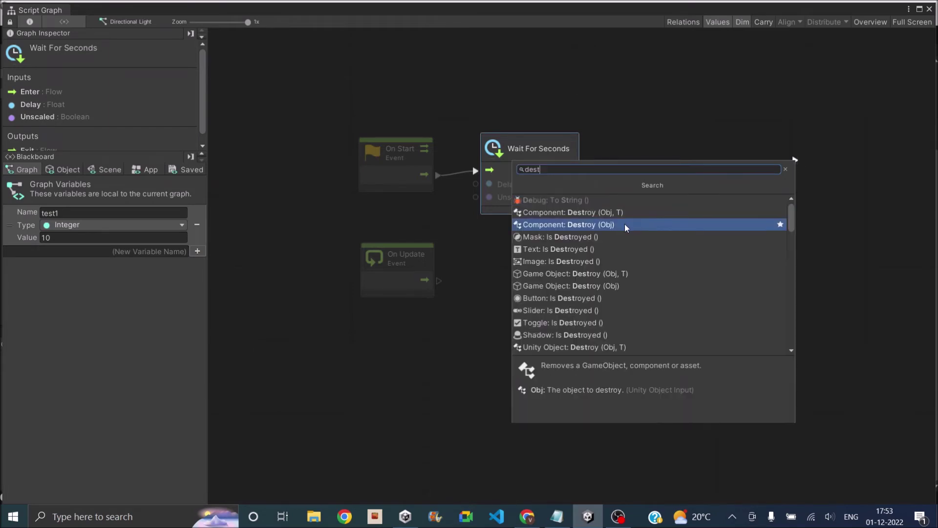
{"action": "left_click", "coordinate": [625, 223]}
{"action": "left_click_drag", "start_coordinate": [852, 146], "coordinate": [852, 178]}
{"action": "right_click", "coordinate": [701, 297]}
{"action": "left_click", "coordinate": [736, 306]}
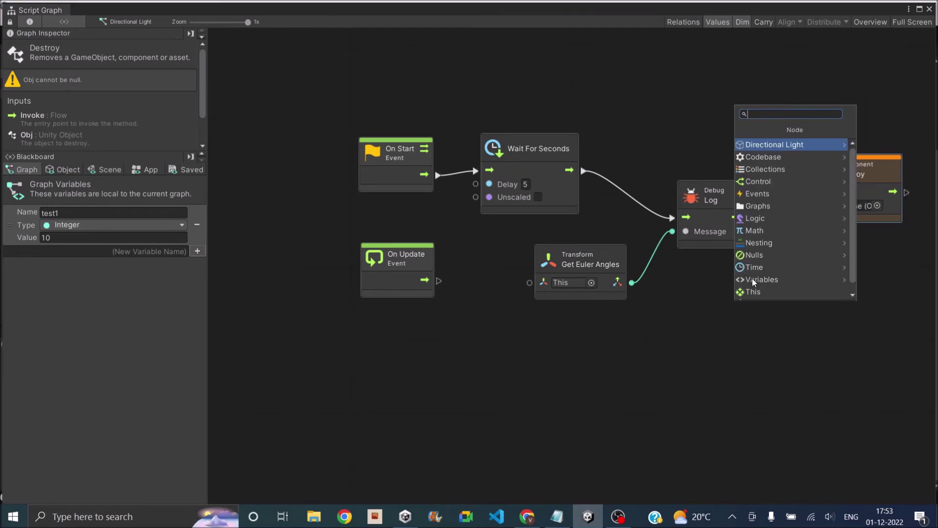
{"action": "type", "text": "this"}
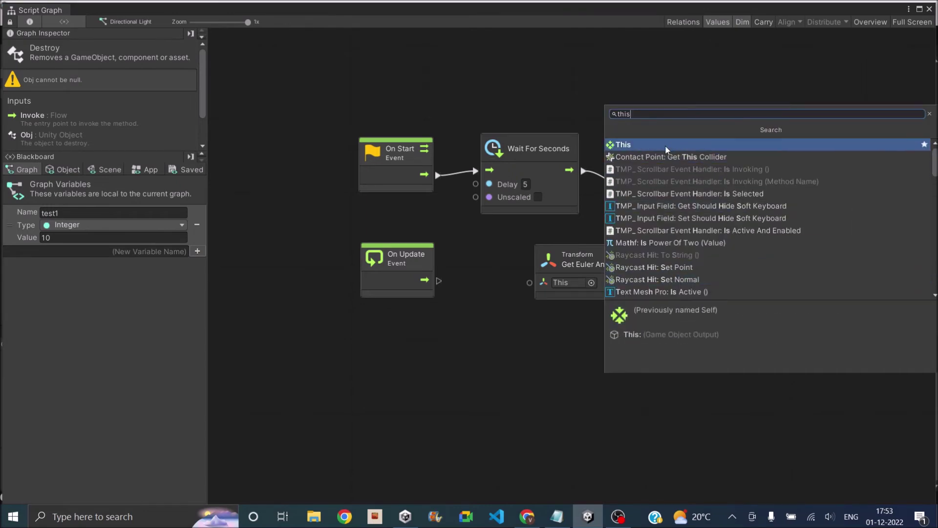
{"action": "left_click", "coordinate": [665, 146]}
{"action": "left_click_drag", "start_coordinate": [745, 319], "coordinate": [805, 206]}
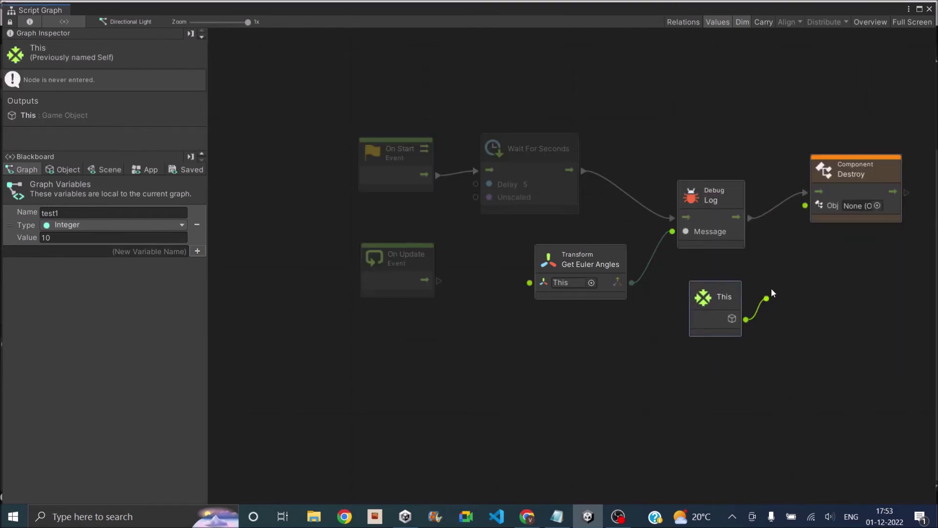
{"action": "left_click_drag", "start_coordinate": [868, 217], "coordinate": [869, 242]}
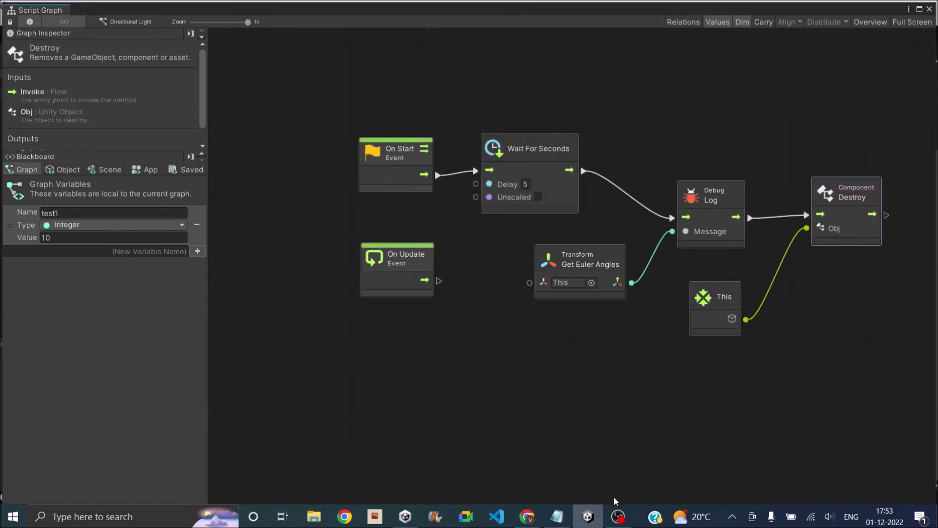
Run the scene so it logs the angles and removes Directional Light, then stop Play.
{"action": "left_click", "coordinate": [587, 461]}
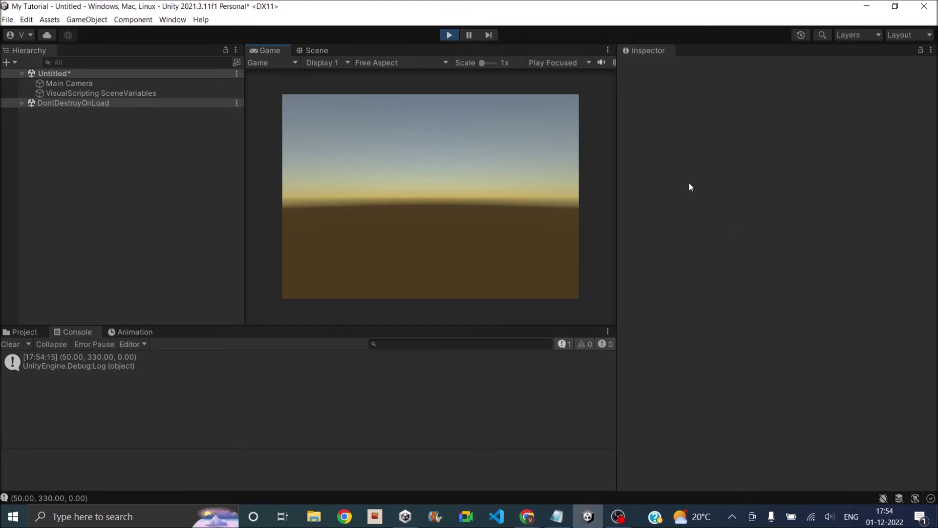
{"action": "left_click", "coordinate": [450, 37]}
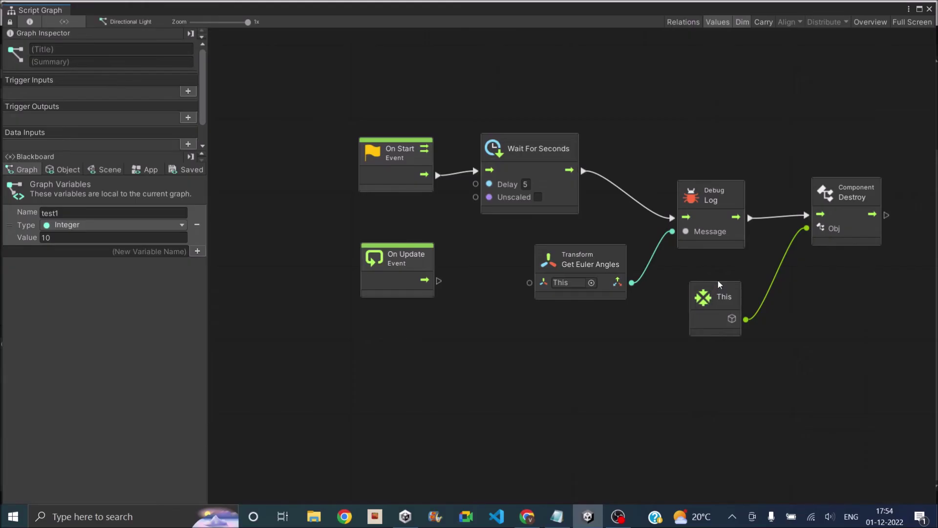
Remove the Destroy node and chain Debug Log into a new Game Object Instantiate node.
{"action": "left_click", "coordinate": [839, 181]}
{"action": "key", "text": "Delete"}
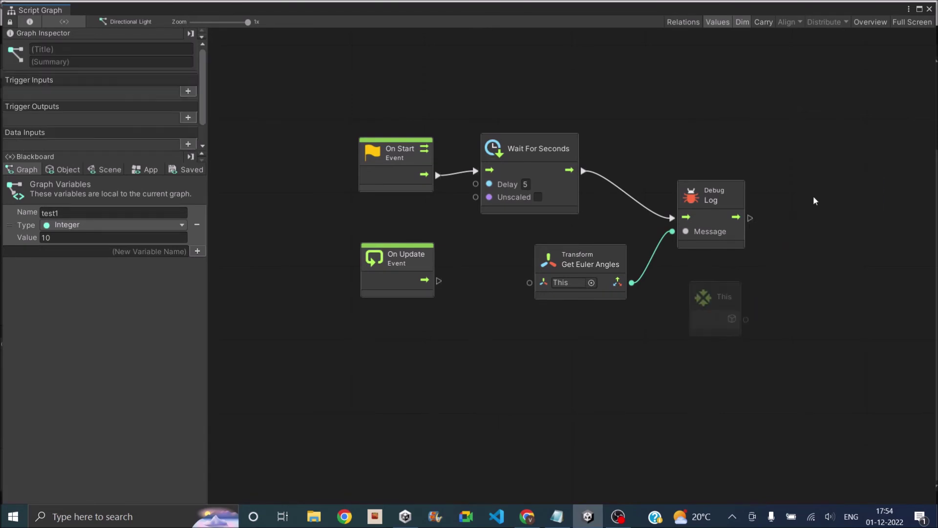
{"action": "right_click", "coordinate": [798, 178]}
{"action": "type", "text": "insta"}
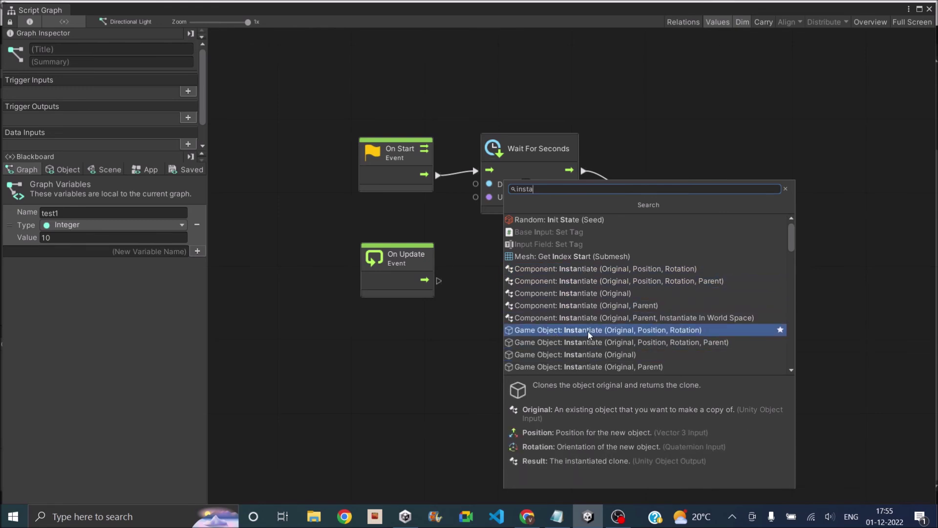
{"action": "left_click", "coordinate": [569, 354]}
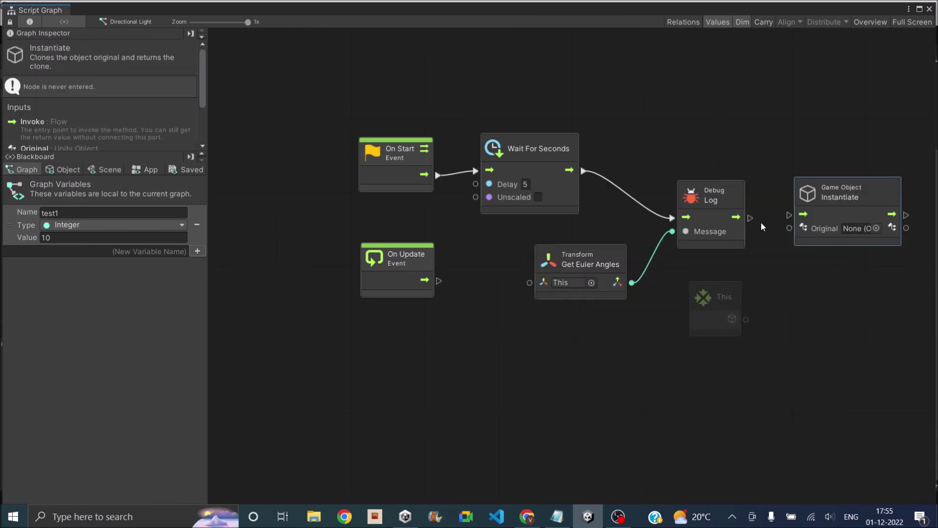
{"action": "left_click_drag", "start_coordinate": [750, 218], "coordinate": [790, 214]}
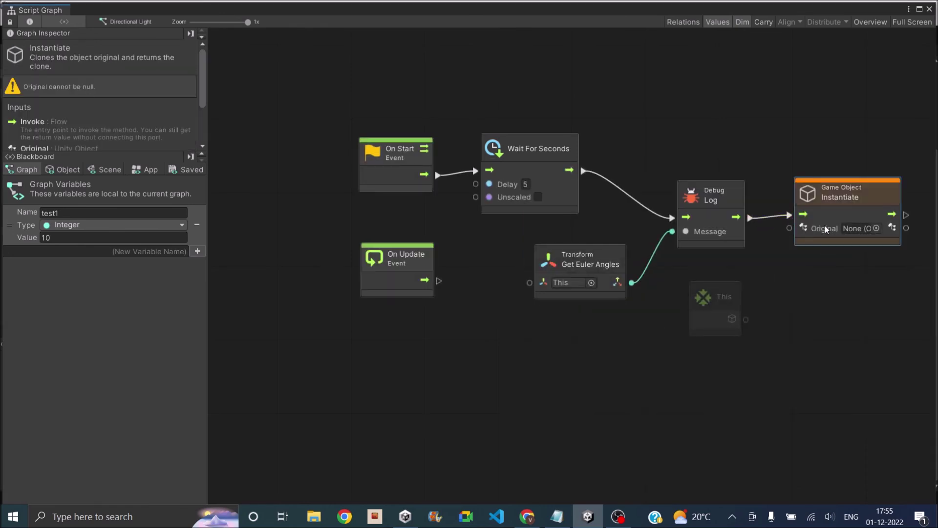
Delete the leftover This node and set Capsule as the Instantiate node's Original.
{"action": "left_click", "coordinate": [723, 295]}
{"action": "key", "text": "Delete"}
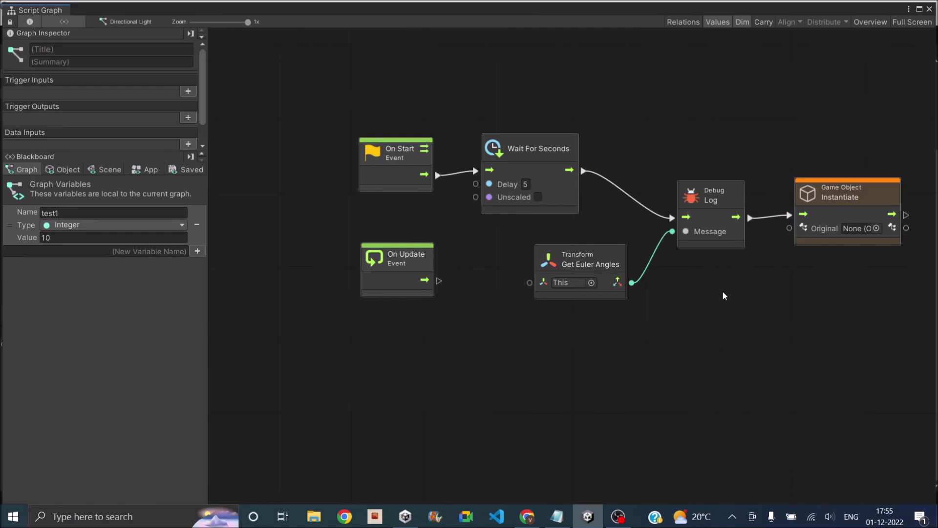
{"action": "left_click", "coordinate": [877, 229]}
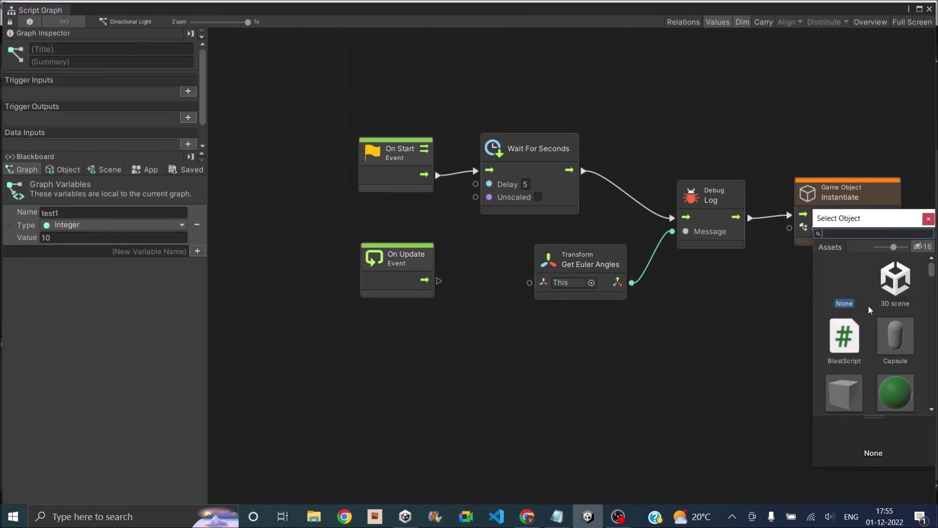
{"action": "double_click", "coordinate": [897, 302]}
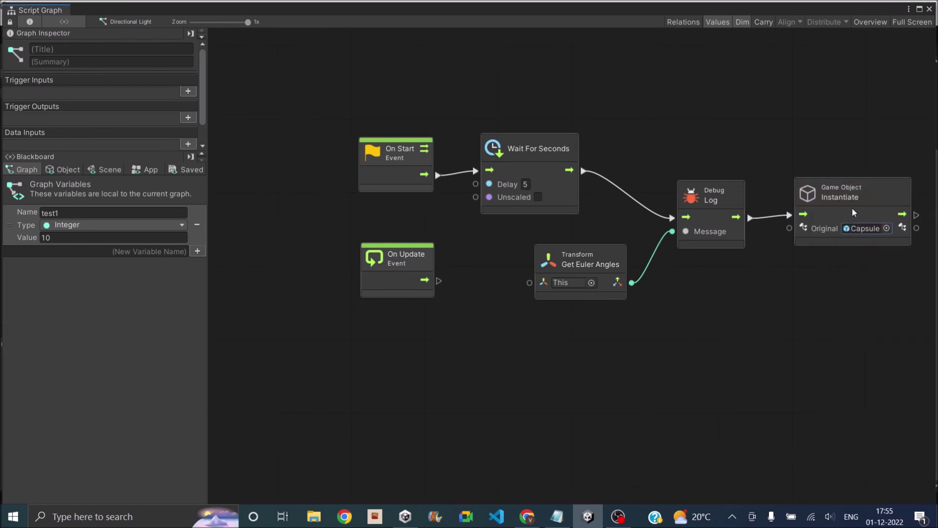
Run the graph in Play mode and inspect the spawned Capsule(Clone) in the Hierarchy.
{"action": "left_click", "coordinate": [587, 517]}
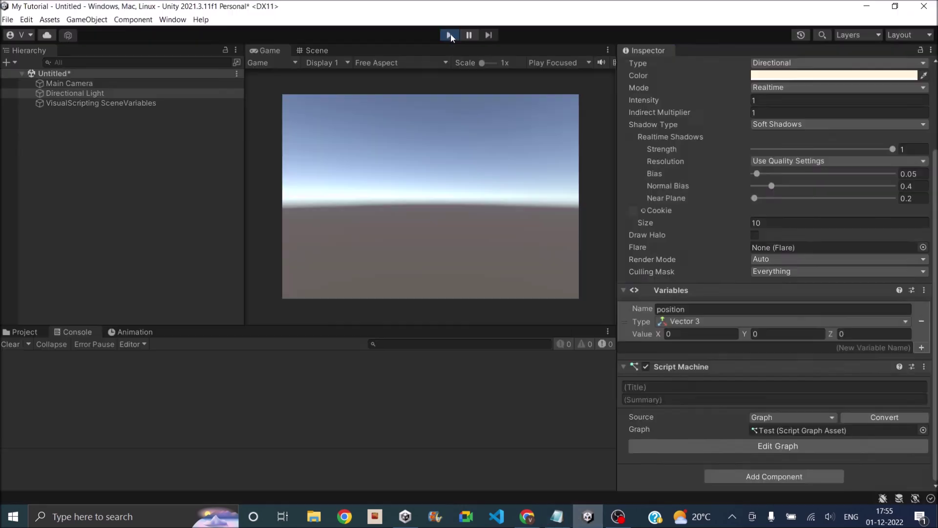
{"action": "left_click", "coordinate": [450, 36]}
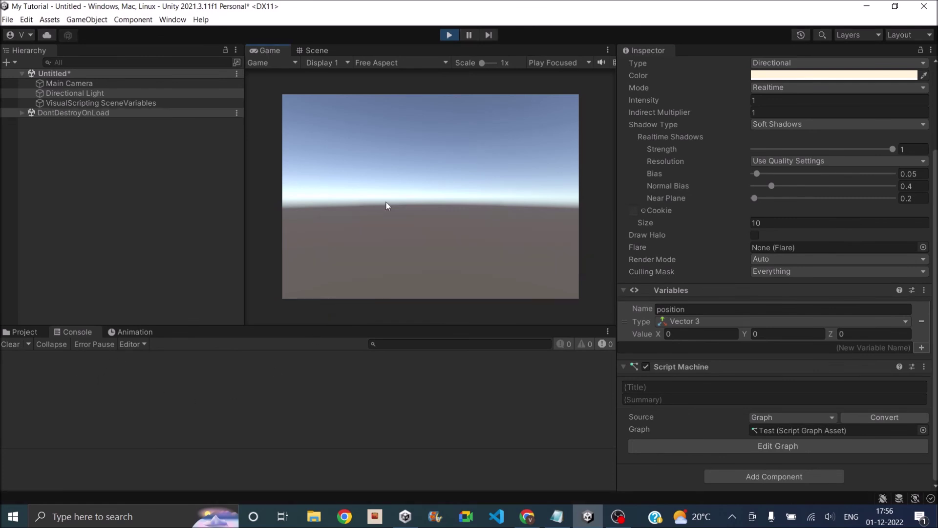
{"action": "left_click", "coordinate": [454, 188]}
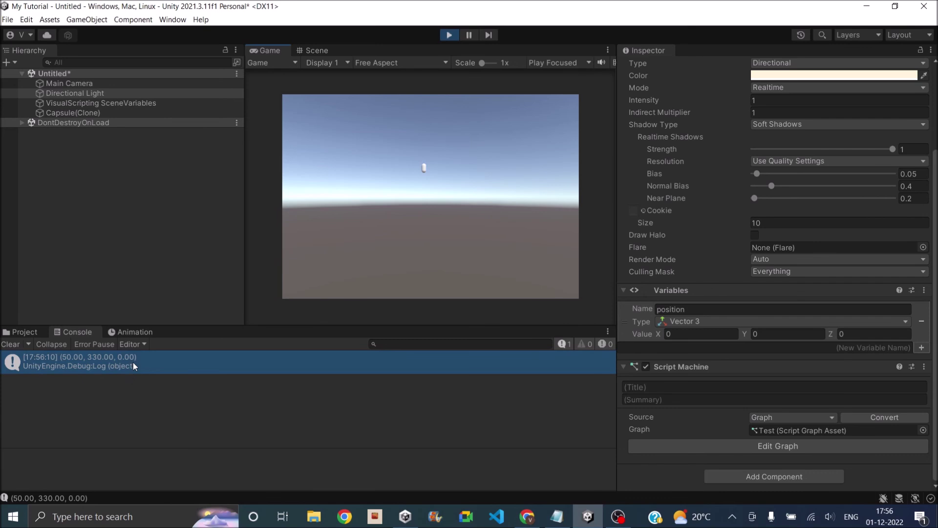
{"action": "left_click", "coordinate": [74, 114]}
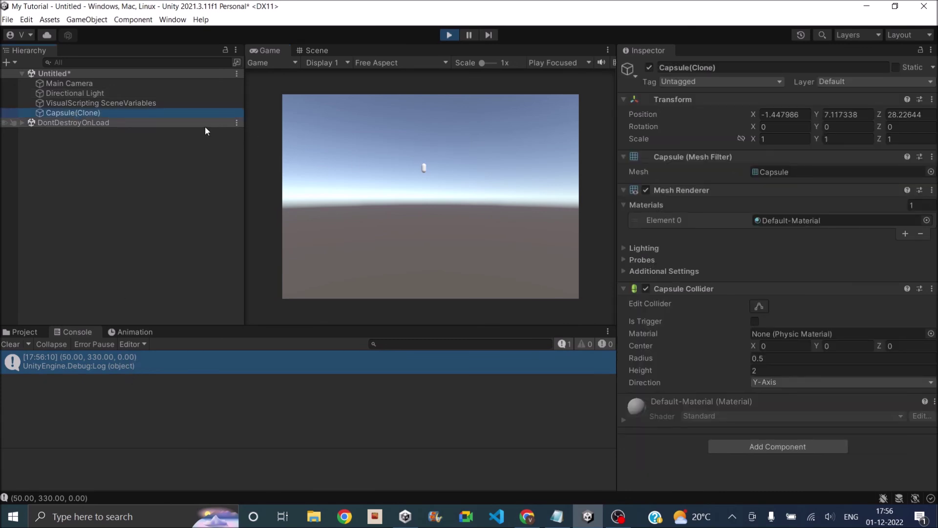